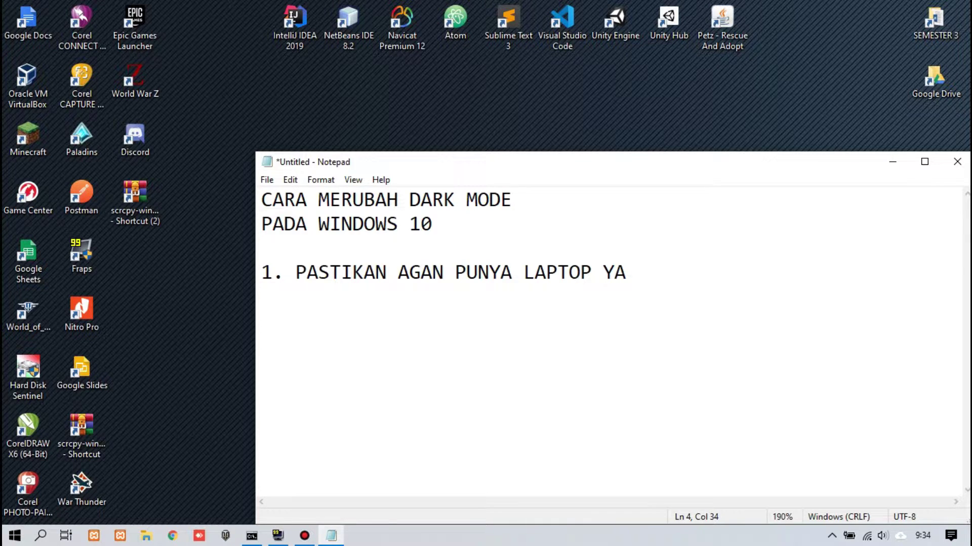
# - Finish list item 1 with ":)" and add the line "2. PASTIKAN JUGA LAPTOP AGAN SUDAH WINDOWS 10"
pyautogui.press('Return')
pyautogui.write('2. PASTIKAN JUGA')
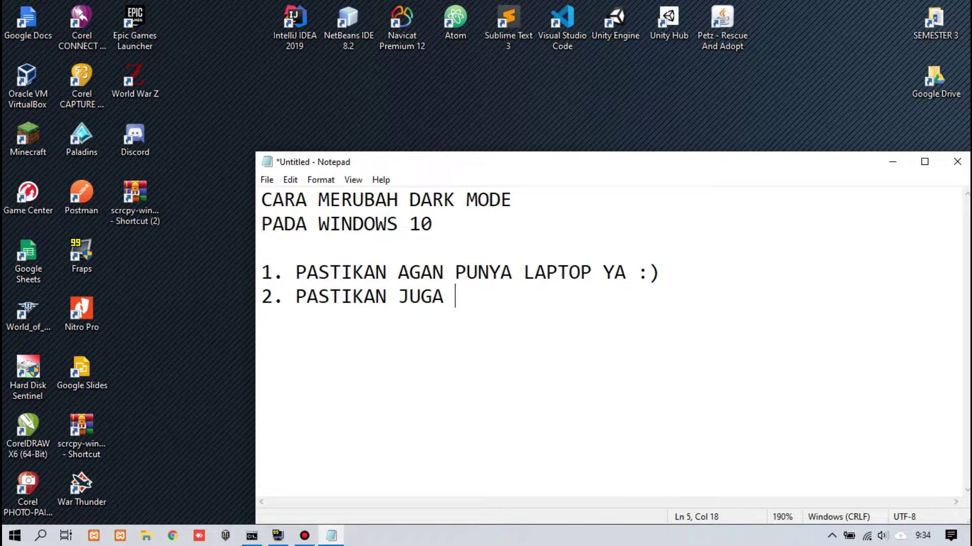
pyautogui.write(' LAPTOP AG')
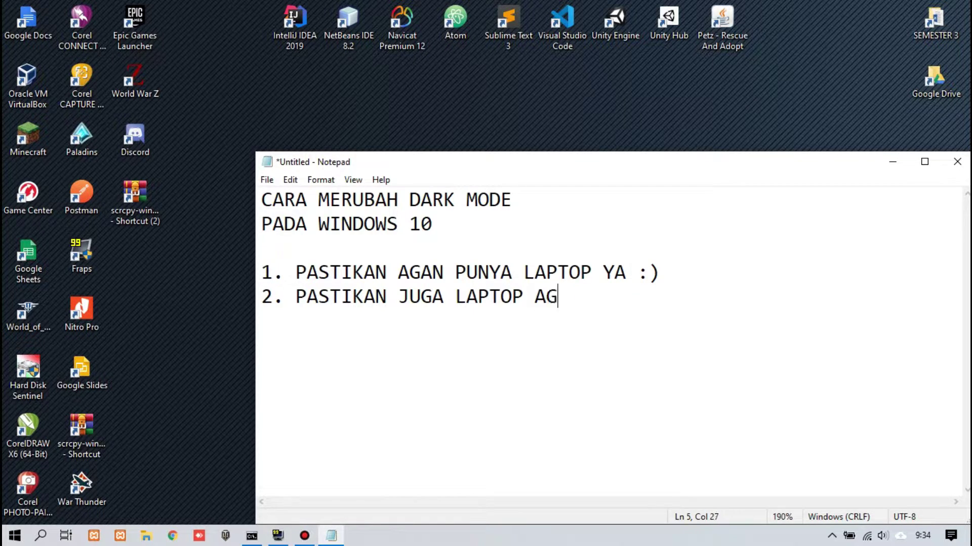
pyautogui.write('AN SUDAH WINDOW')
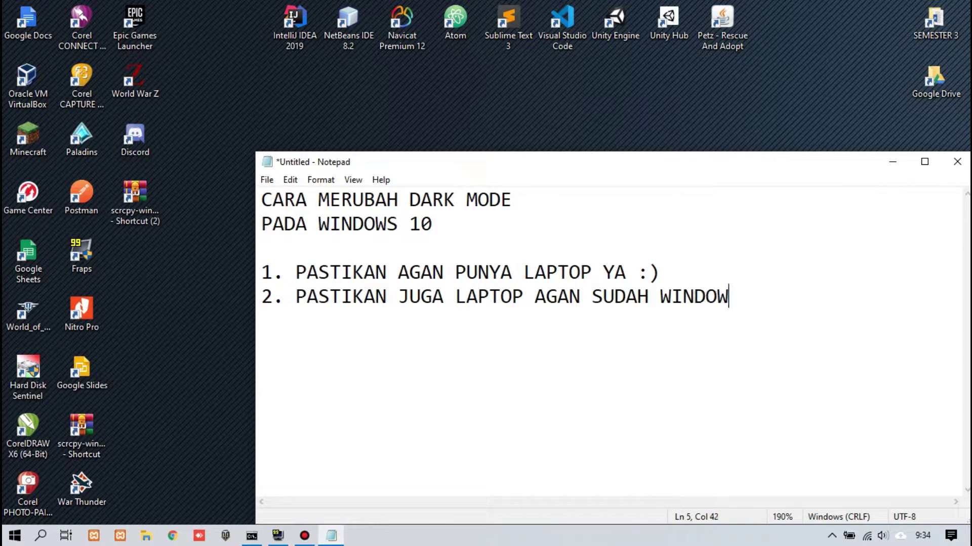
pyautogui.write('S 10')
# - Add the third list item "3. WINDOWS 10 HARUS VERSI 1903 KE ATAS" and start a new line below it
pyautogui.write('3.')
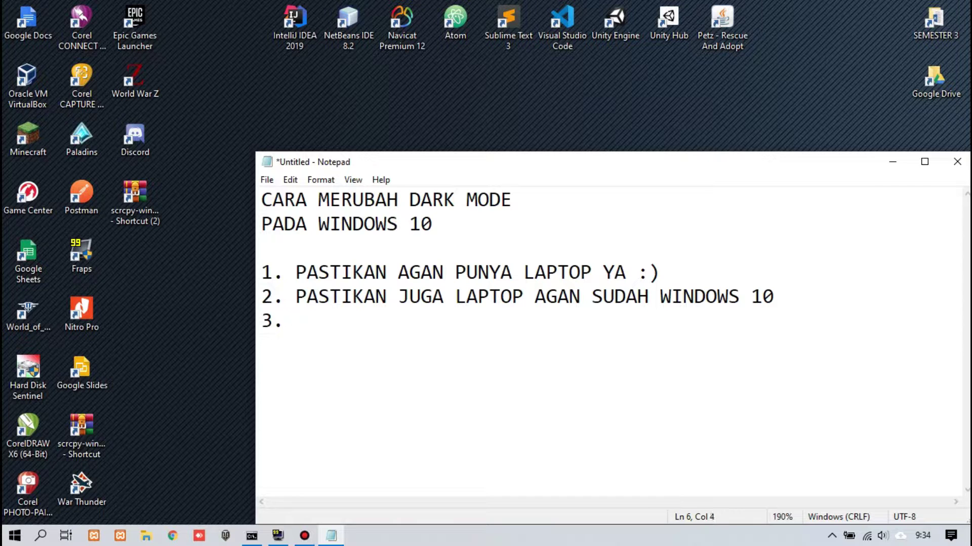
pyautogui.write(' WINDOWS')
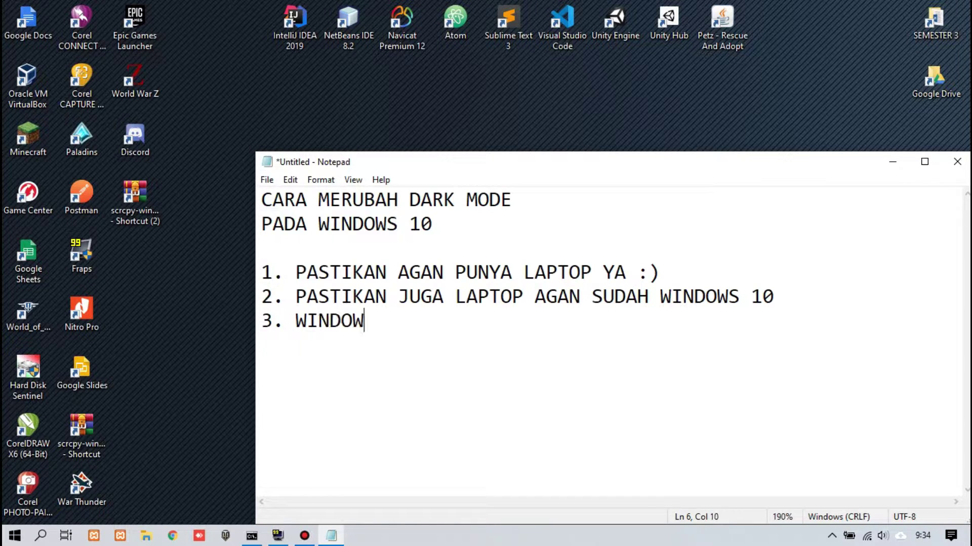
pyautogui.press('BackSpace')
pyautogui.press('BackSpace')
pyautogui.write('WS 10 HARUS')
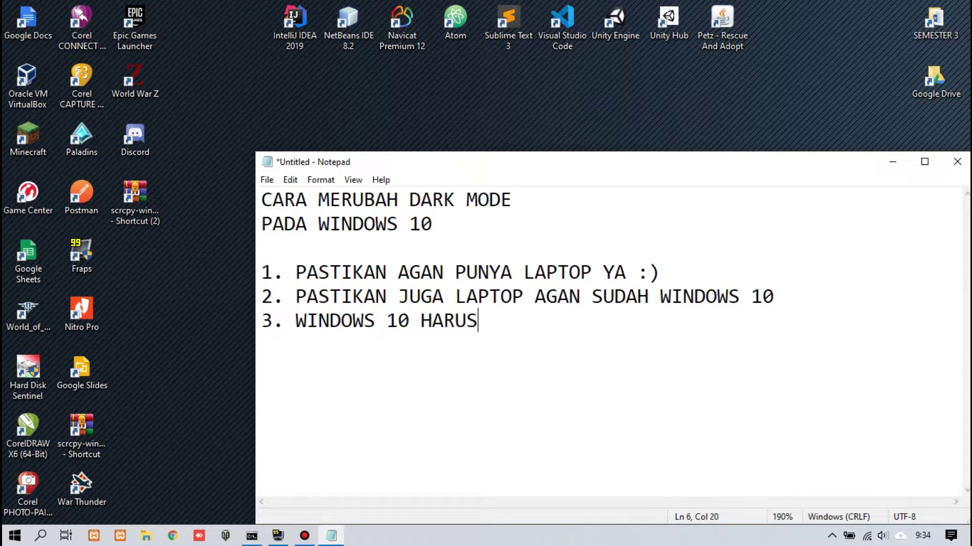
pyautogui.write(' VERSI 100')
pyautogui.press('BackSpace')
pyautogui.press('BackSpace')
pyautogui.write('903')
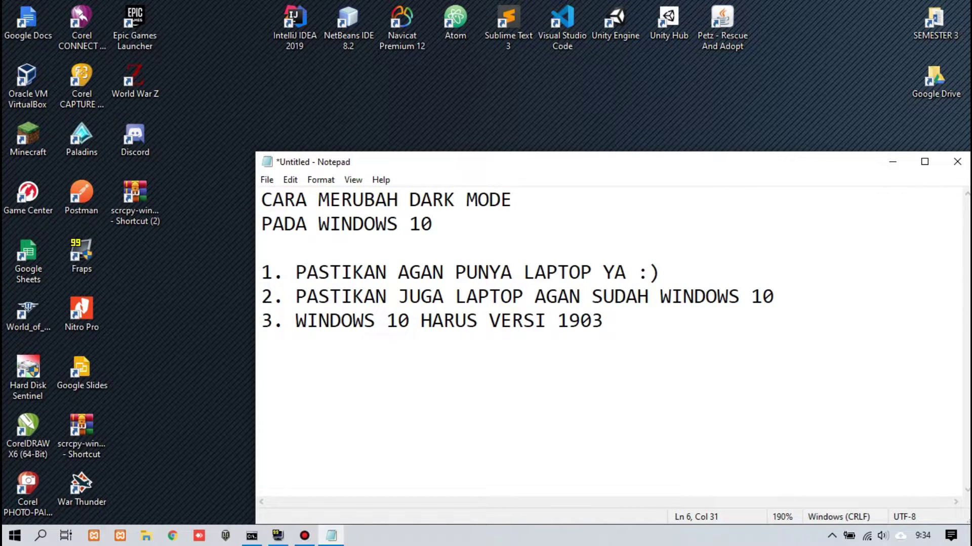
pyautogui.write(' KE ATAS')
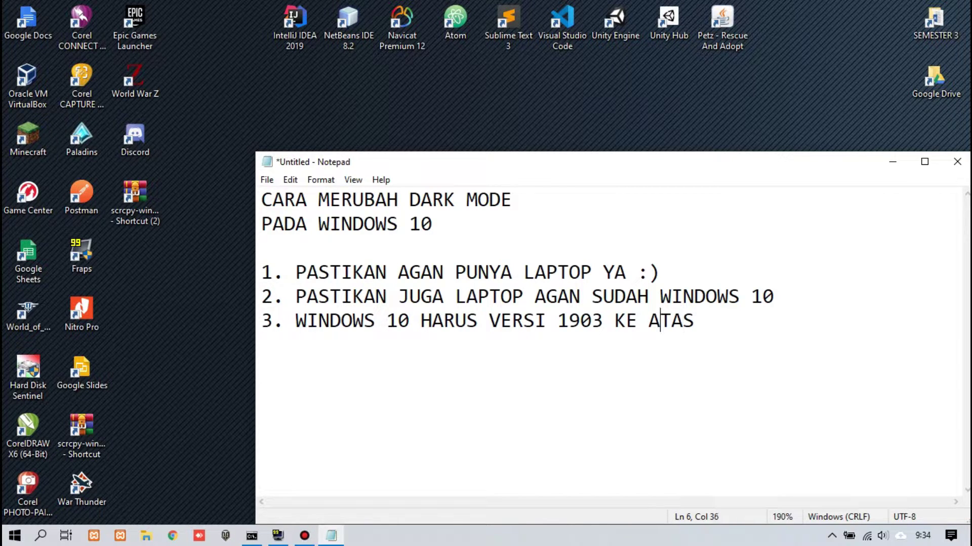
pyautogui.click(557, 321)
pyautogui.click(637, 321)
pyautogui.press('Return')
# - Minimize the note window to show the desktop and refresh the desktop
pyautogui.moveTo(585, 169); pyautogui.dragTo(542, 112)
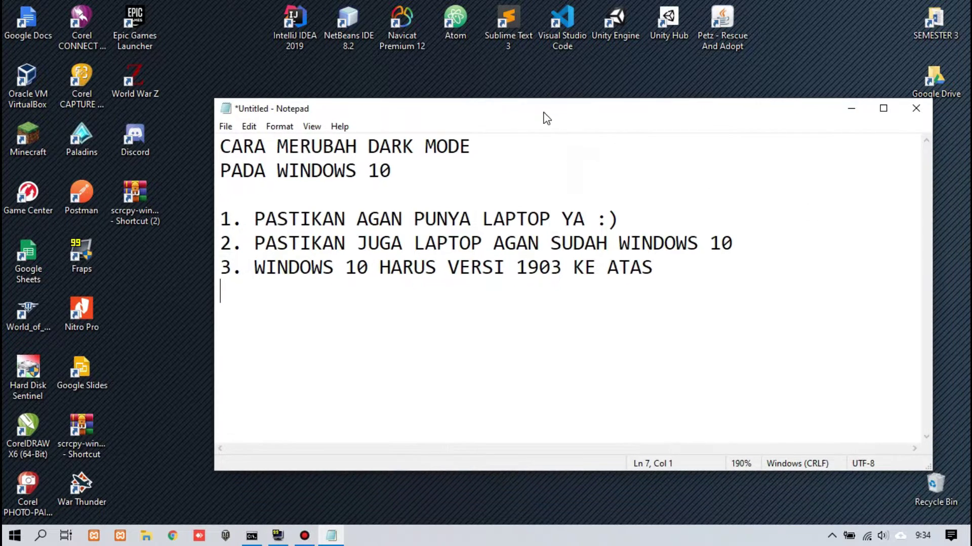
pyautogui.click(850, 108)
pyautogui.rightClick(510, 156)
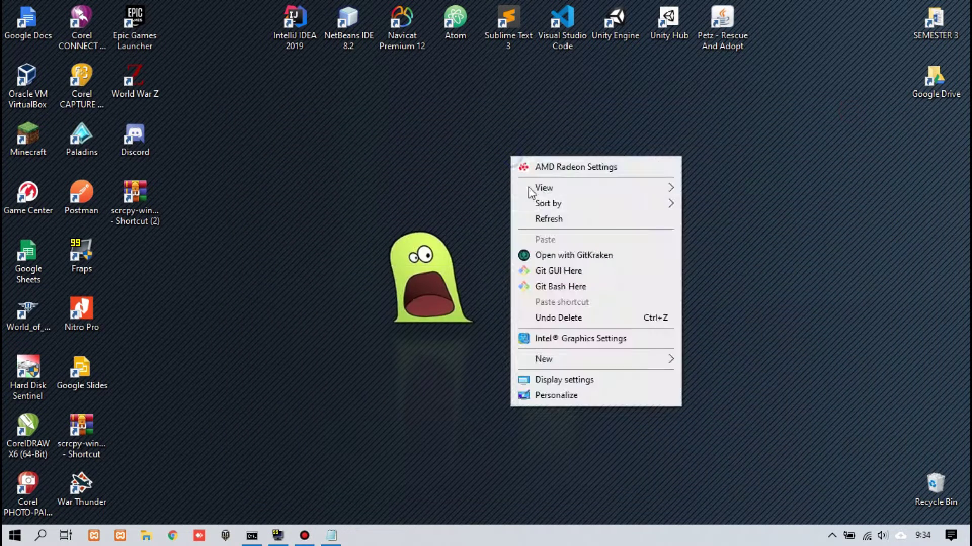
pyautogui.click(537, 219)
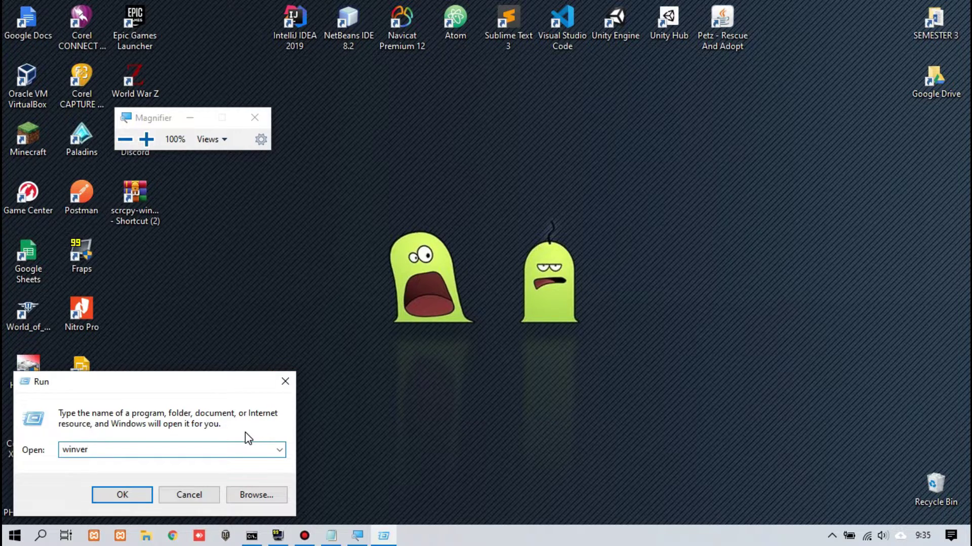
# - Run winver, examine the Windows version information under magnification, and close the About Windows dialog
pyautogui.press('super+plus')
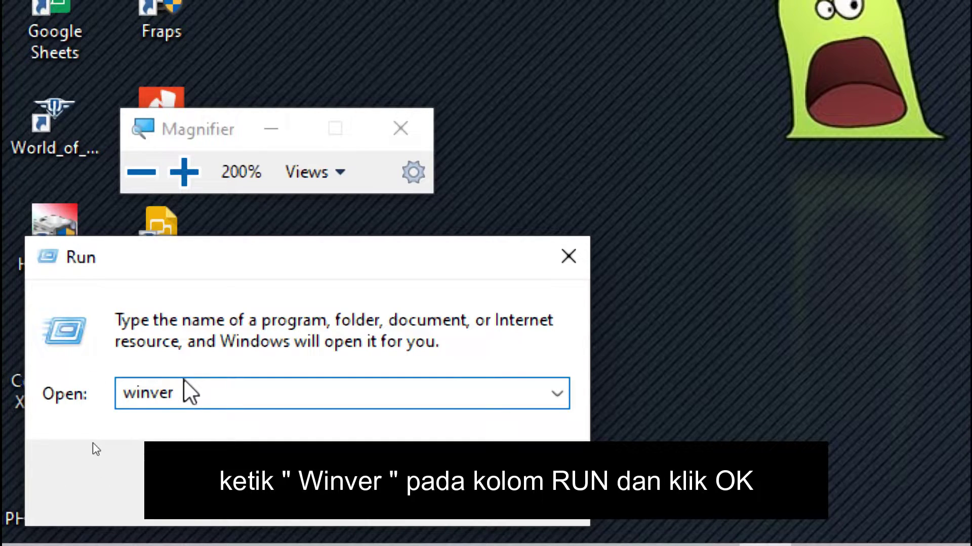
pyautogui.press('super+minus')
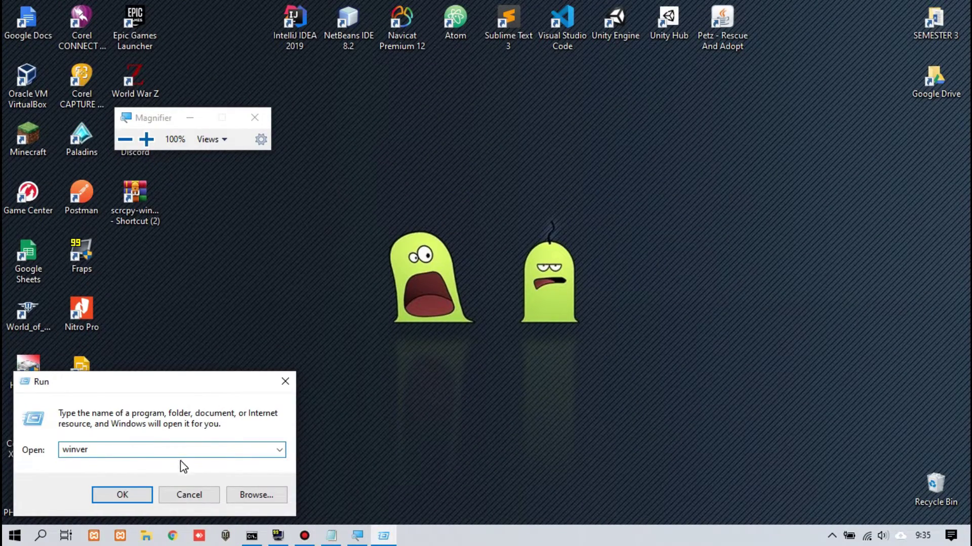
pyautogui.click(129, 495)
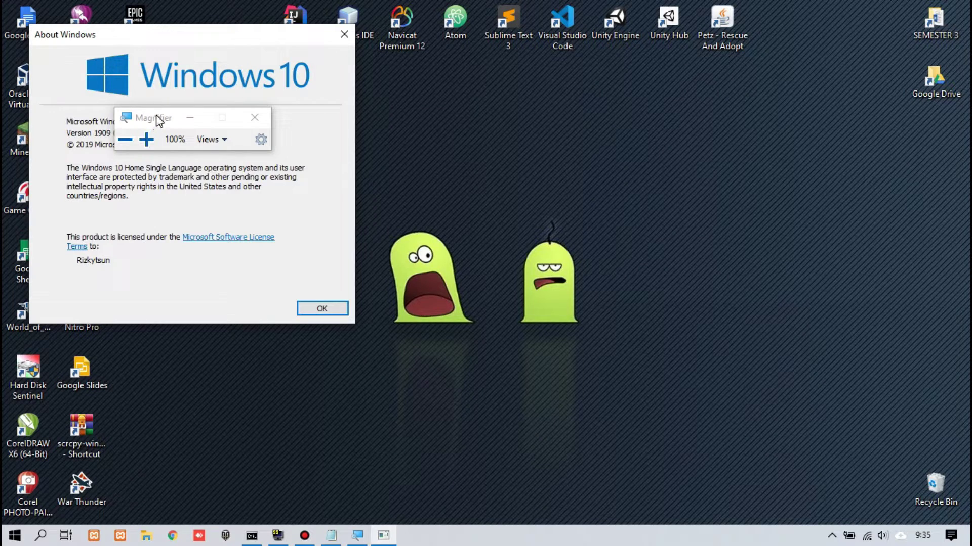
pyautogui.click(190, 118)
pyautogui.press('super+plus')
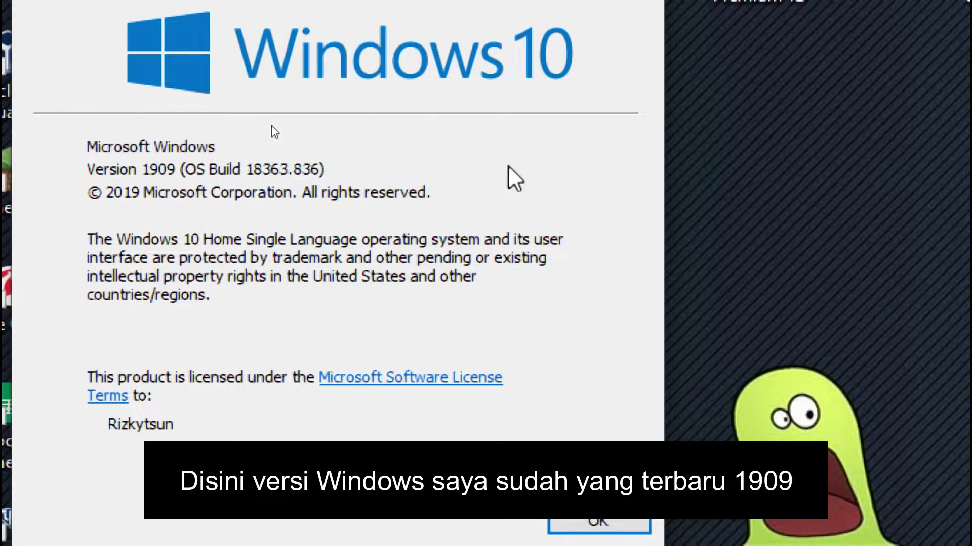
pyautogui.press('super+Escape')
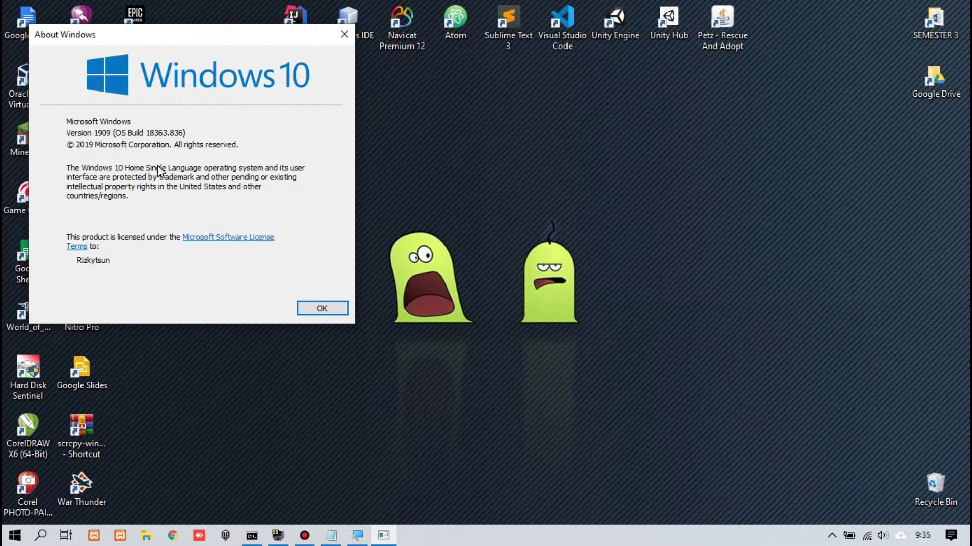
pyautogui.click(339, 308)
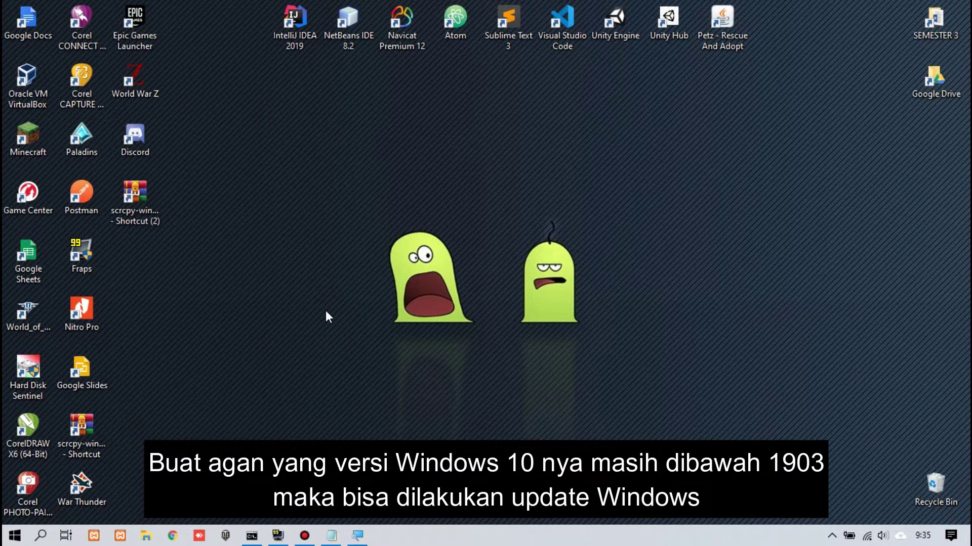
# - Refresh the desktop, find the Windows Update settings by searching for "windows update", and check for updates
pyautogui.rightClick(409, 200)
pyautogui.click(444, 257)
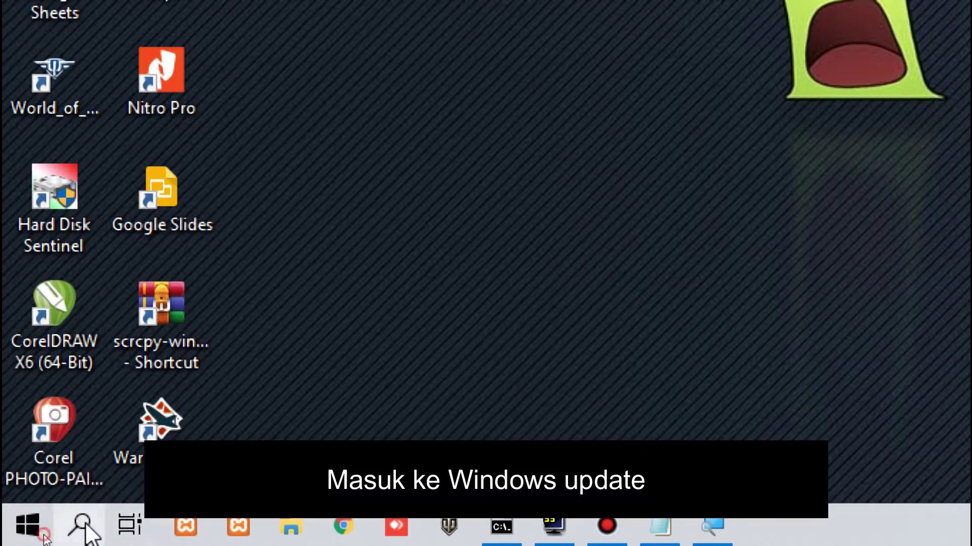
pyautogui.click(80, 524)
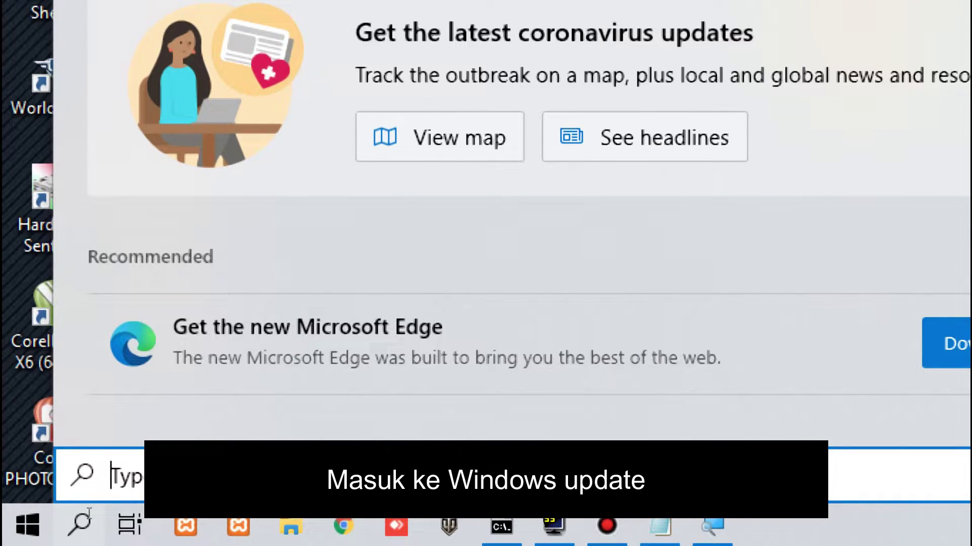
pyautogui.write('windows ')
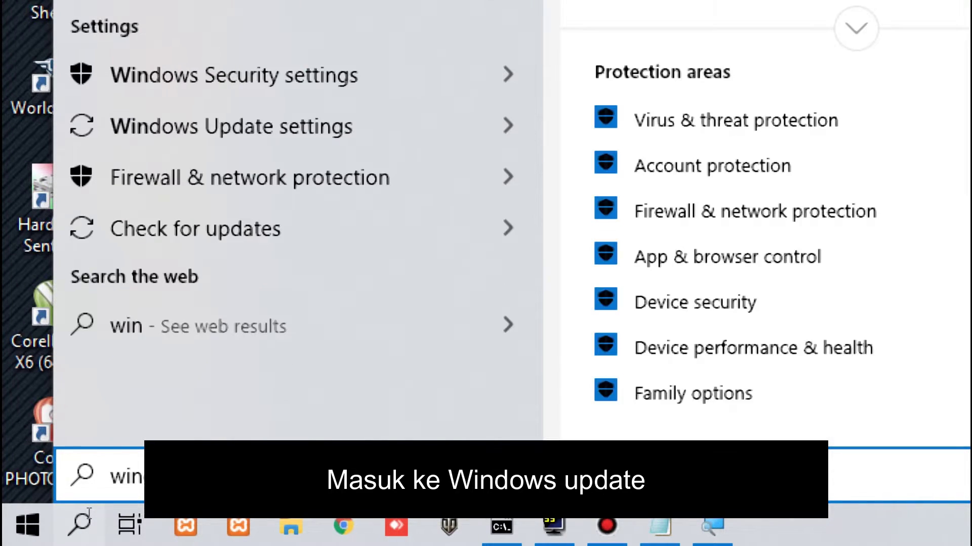
pyautogui.write('update')
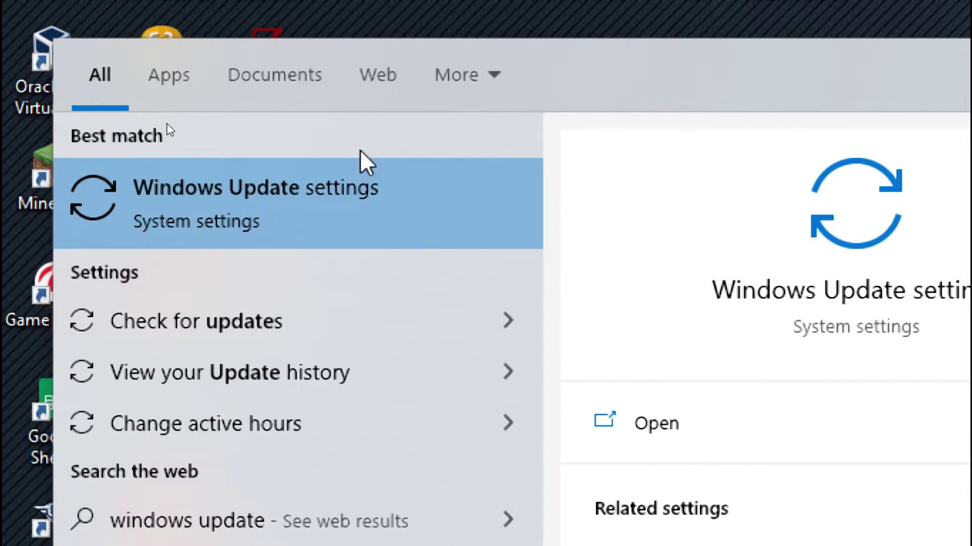
pyautogui.click(299, 215)
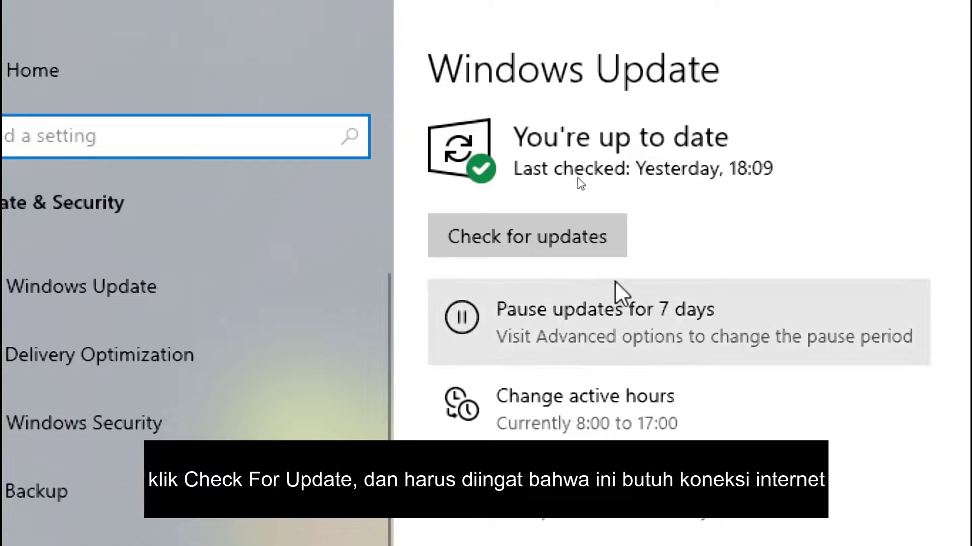
pyautogui.click(555, 232)
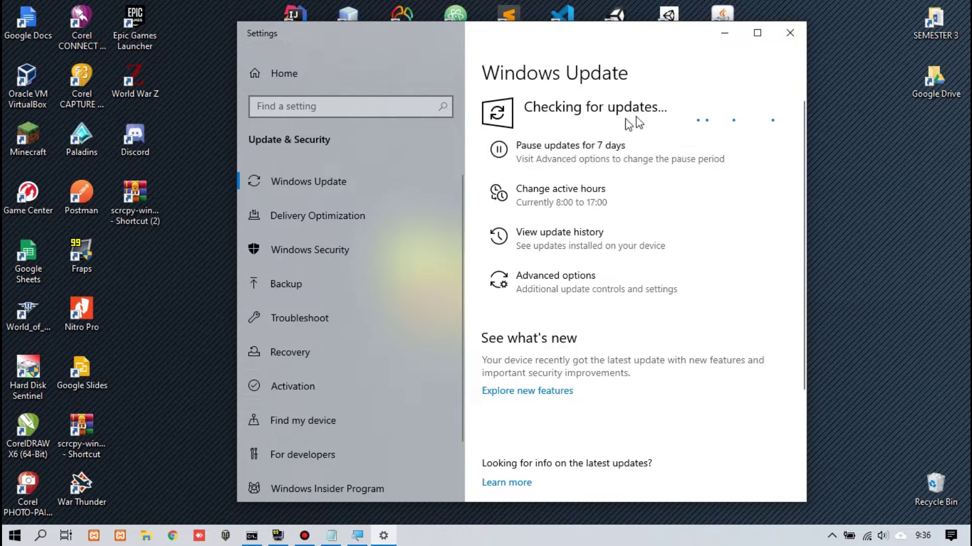
# - Maximize the Settings window, inspect the Wi-Fi connection while the update check runs, and close Settings
pyautogui.click(759, 37)
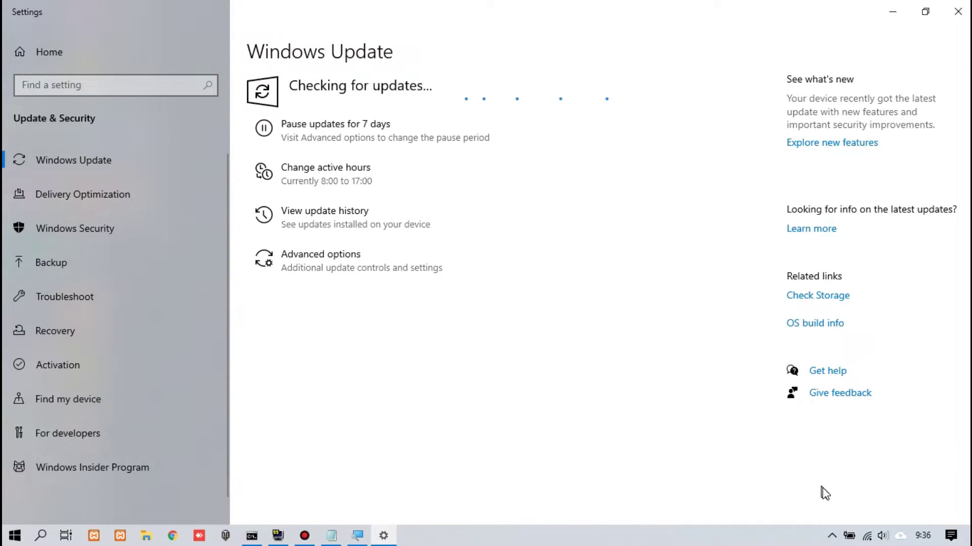
pyautogui.click(869, 539)
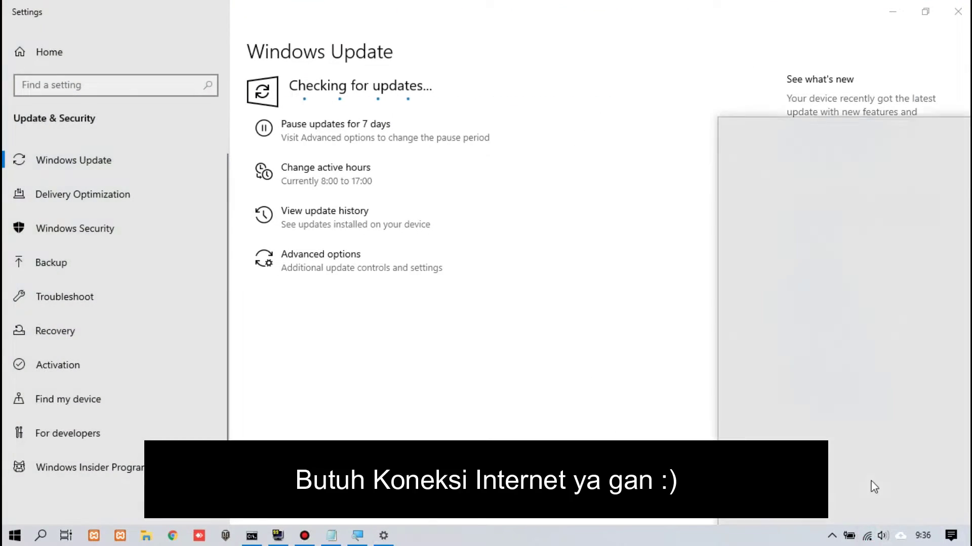
pyautogui.click(842, 155)
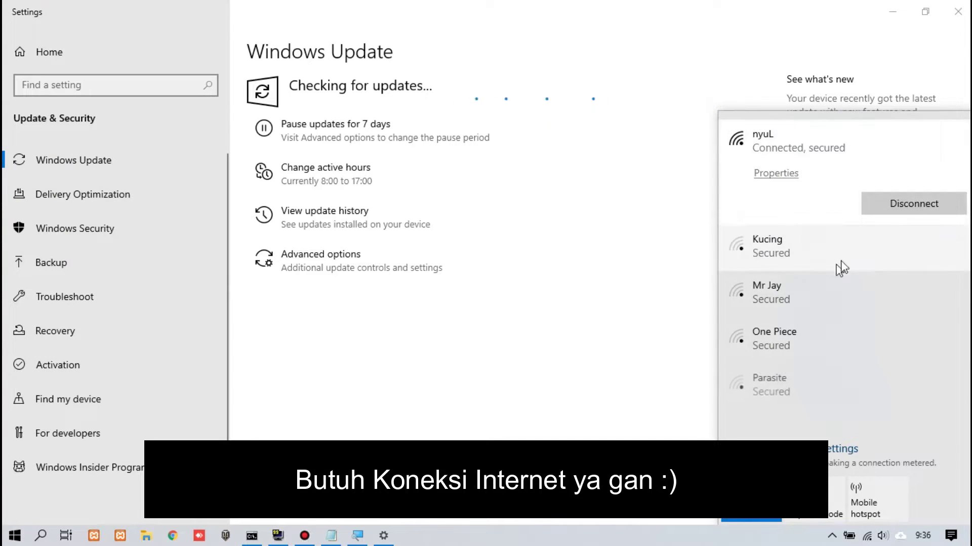
pyautogui.click(565, 398)
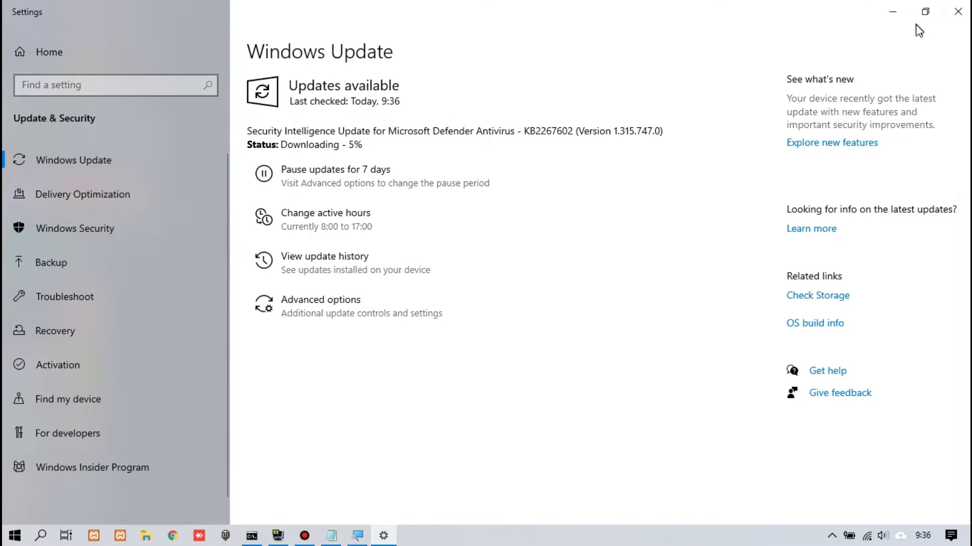
pyautogui.click(957, 12)
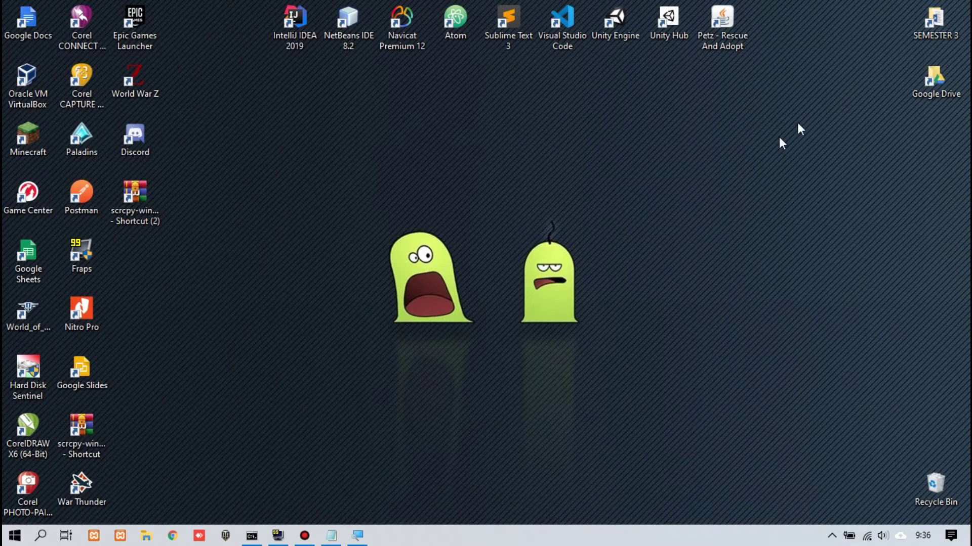
# - Open the desktop's personalization settings and go to the Colors page
pyautogui.rightClick(489, 204)
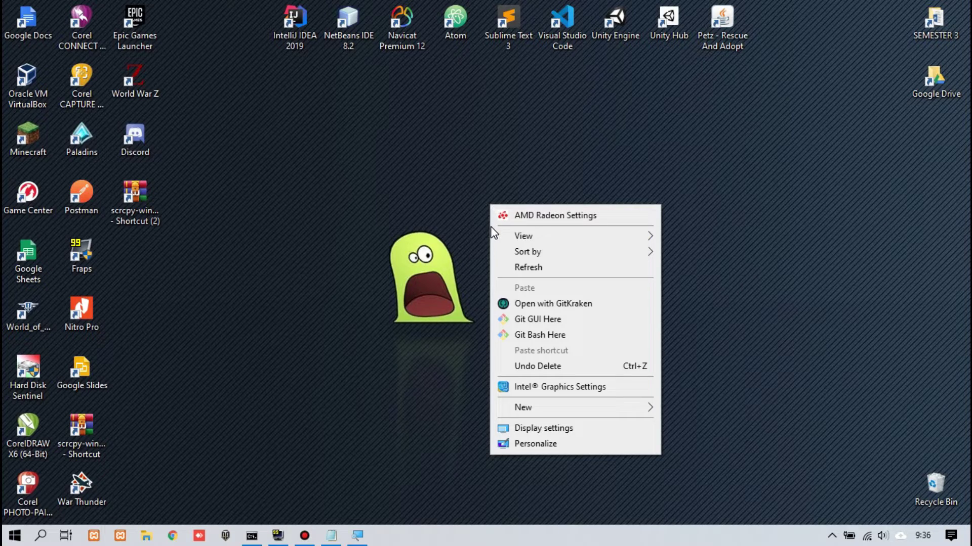
pyautogui.click(406, 118)
pyautogui.rightClick(408, 120)
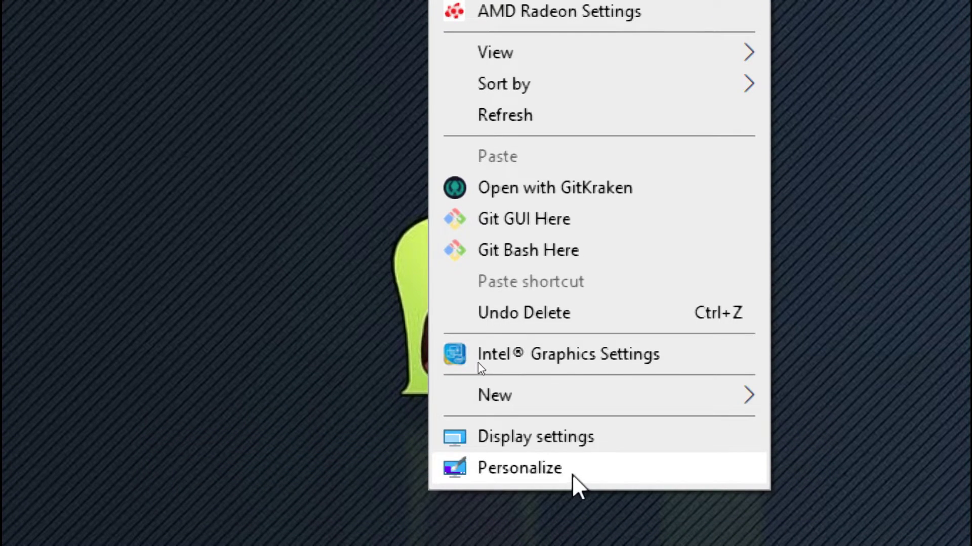
pyautogui.click(521, 468)
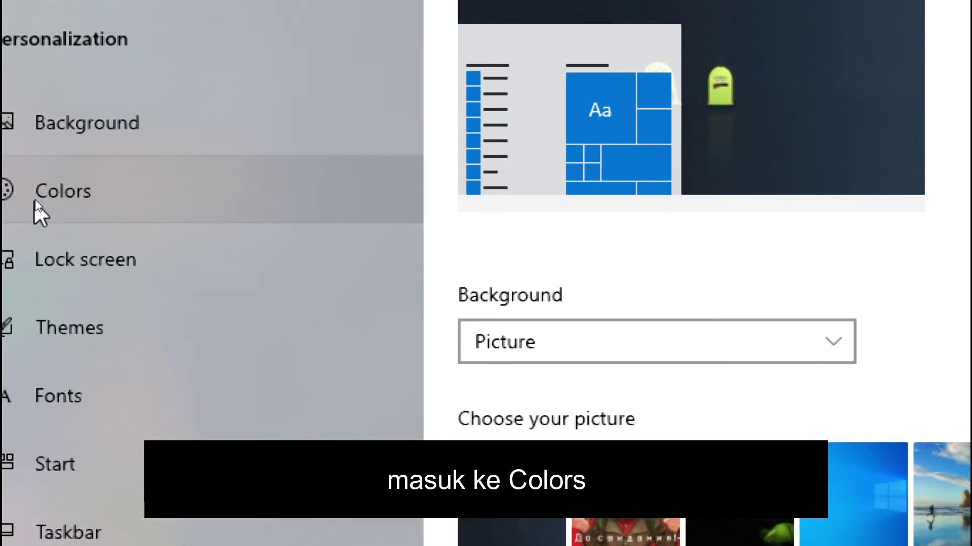
pyautogui.click(101, 199)
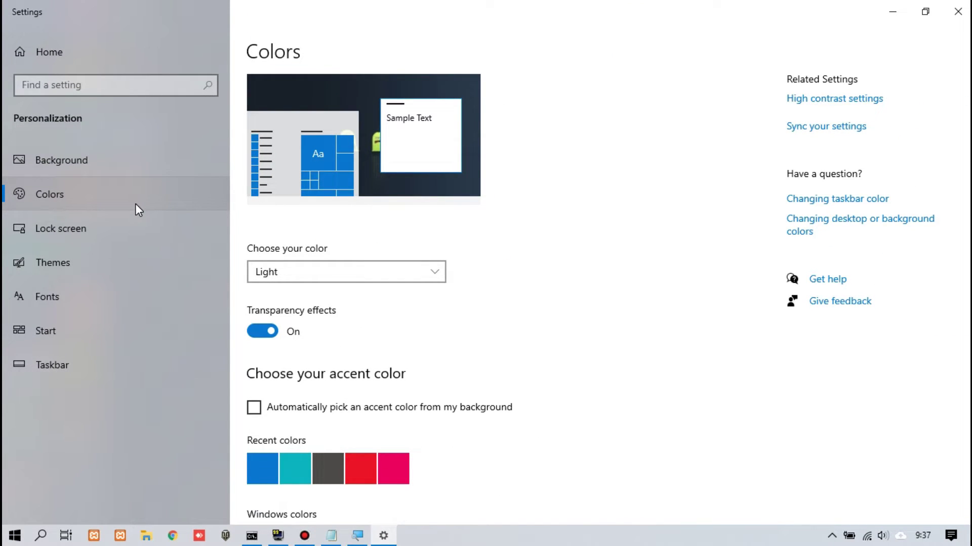
# - Set the Windows color mode under "Choose your color" to Dark
pyautogui.scroll(-2, 390, 190)
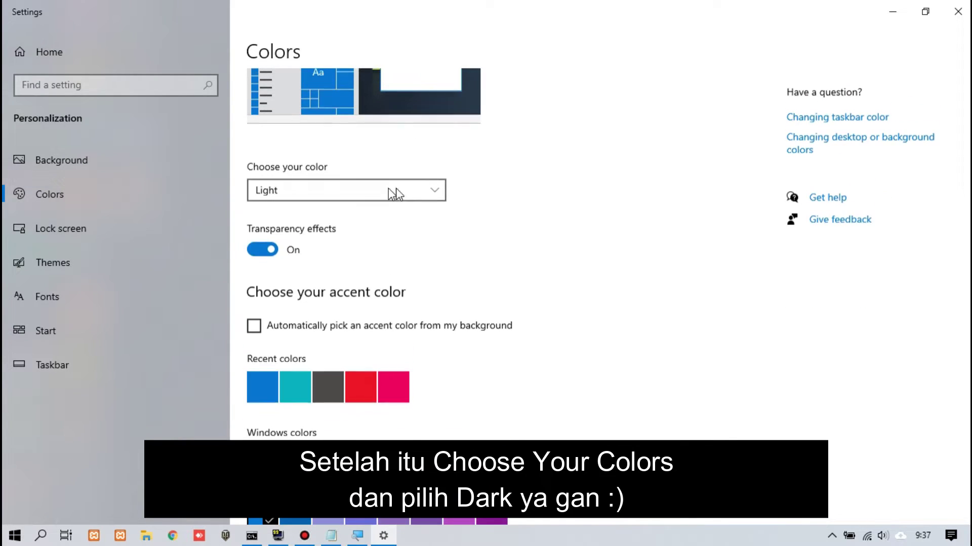
pyautogui.click(301, 198)
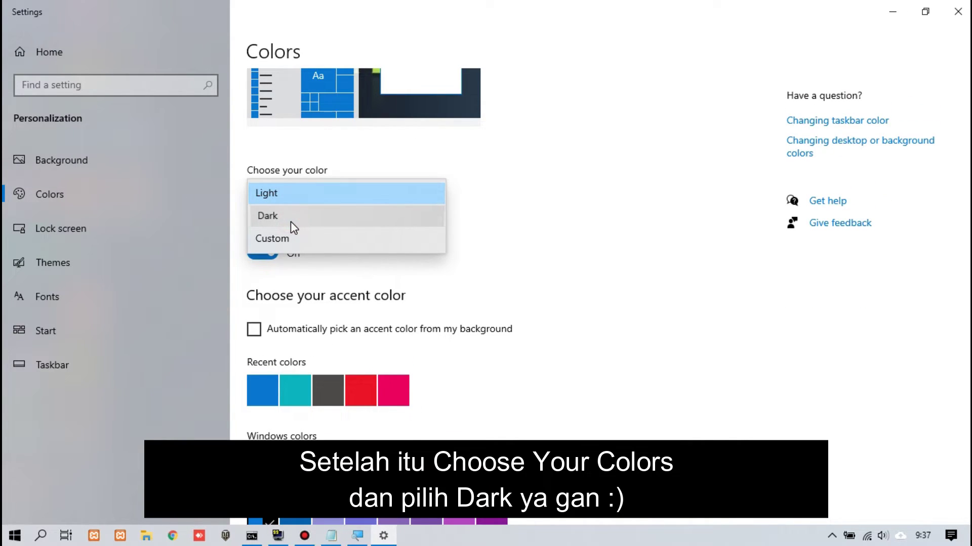
pyautogui.click(291, 221)
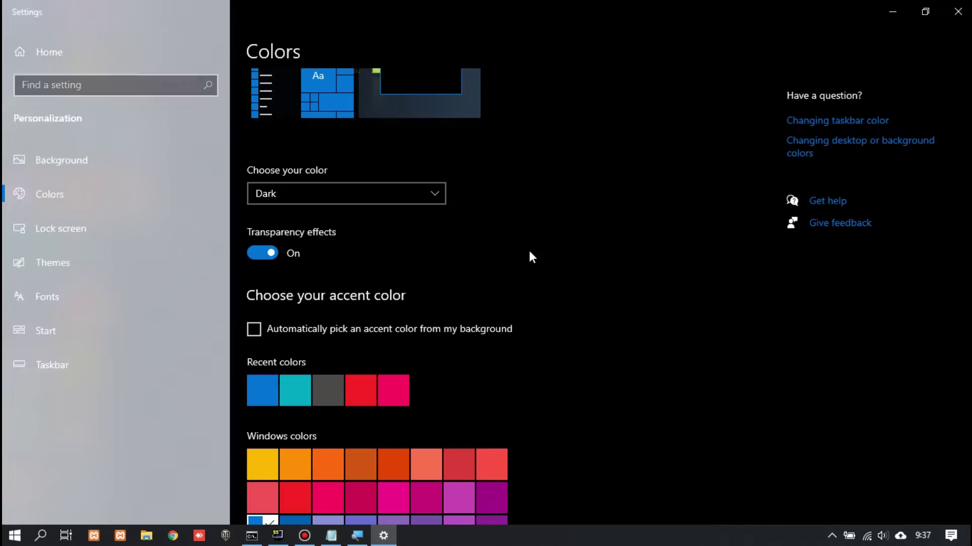
# - Look over the accent color options on the Colors page and close Settings
pyautogui.scroll(-5, 531, 253)
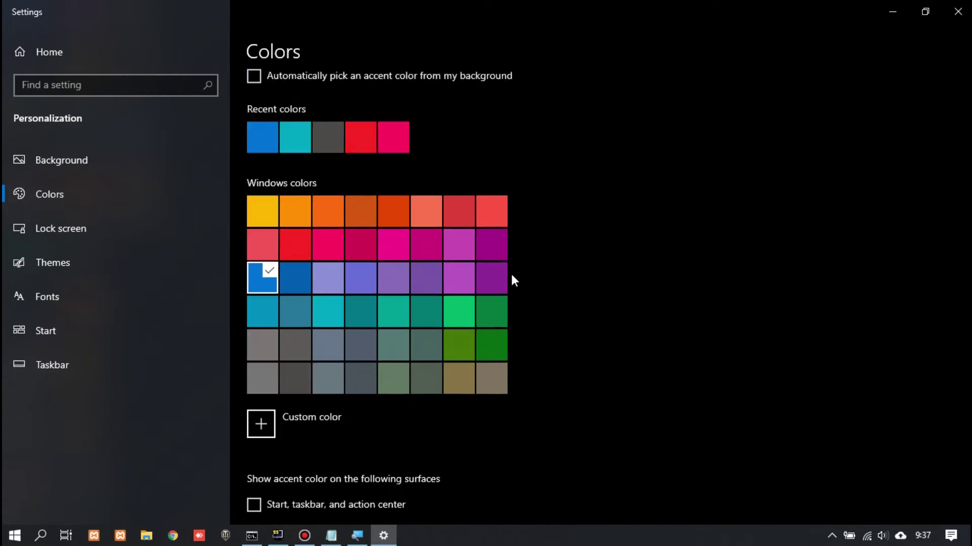
pyautogui.scroll(6, 512, 280)
pyautogui.click(957, 11)
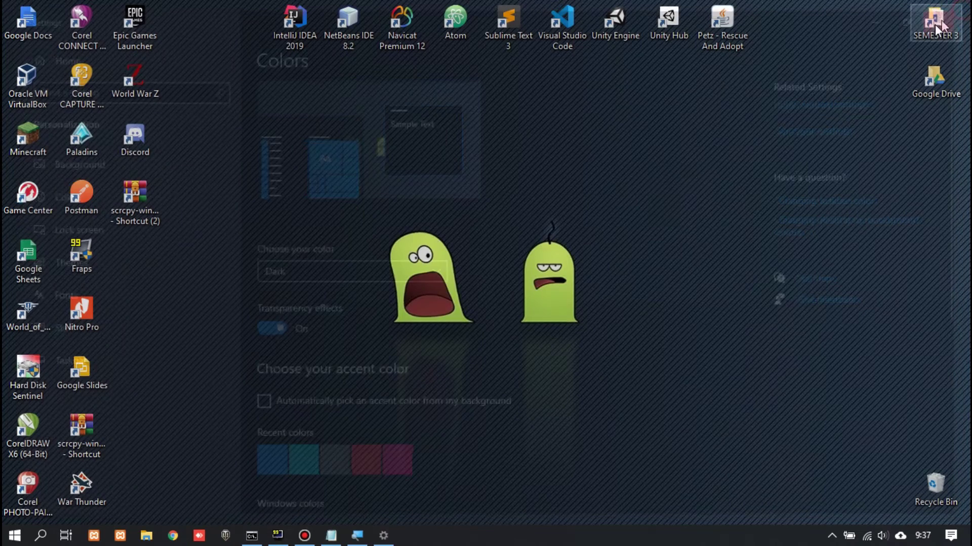
# - Check the dark appearance of the Start menu and a File Explorer window, close both, and refresh the desktop
pyautogui.press('super')
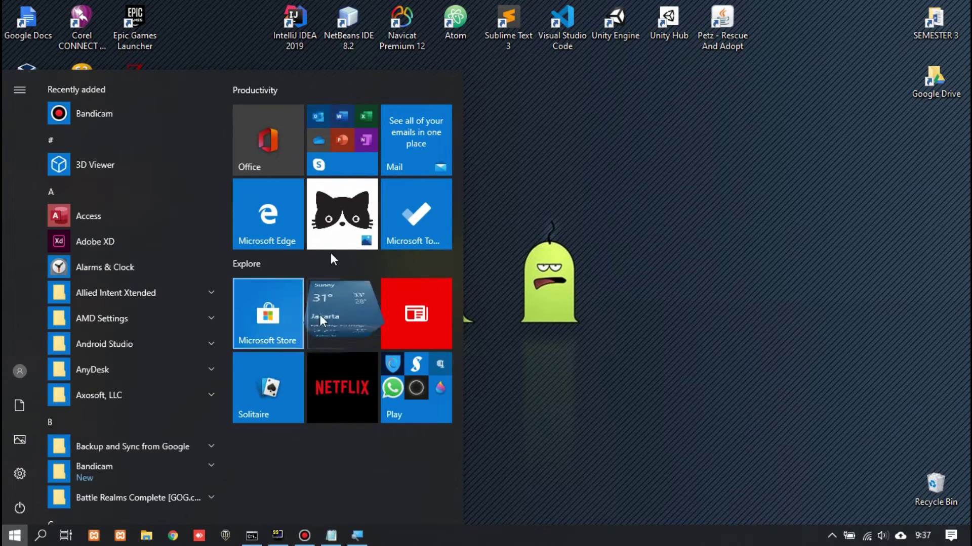
pyautogui.click(651, 357)
pyautogui.click(146, 535)
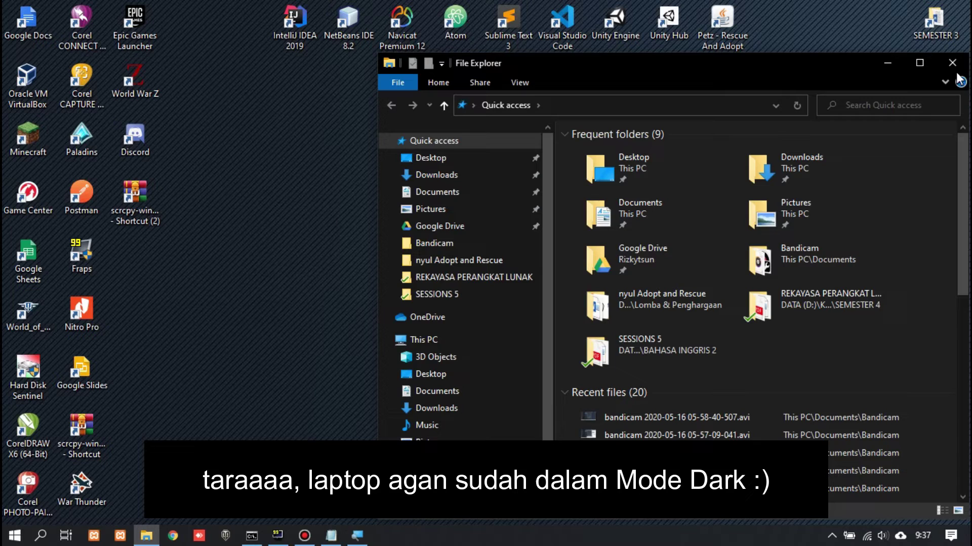
pyautogui.click(952, 62)
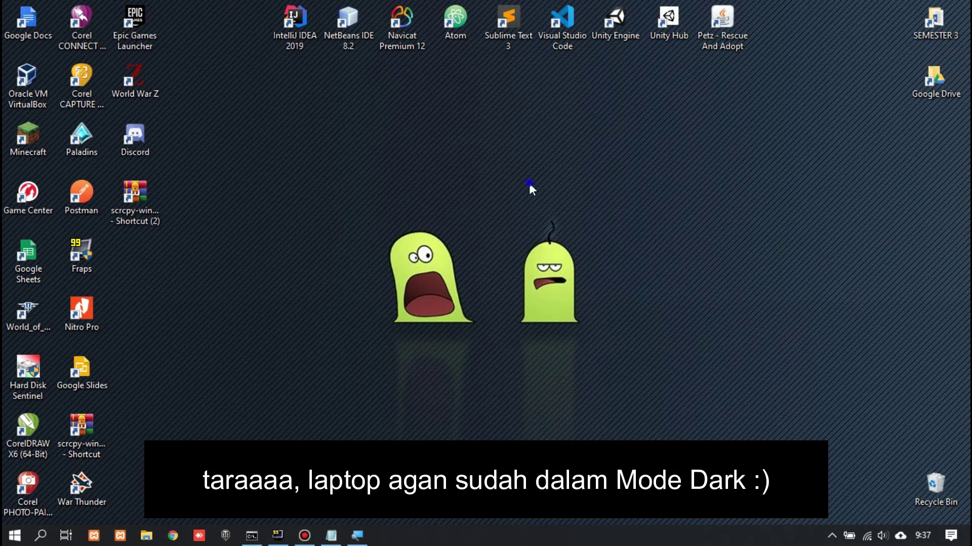
pyautogui.rightClick(529, 184)
pyautogui.click(553, 244)
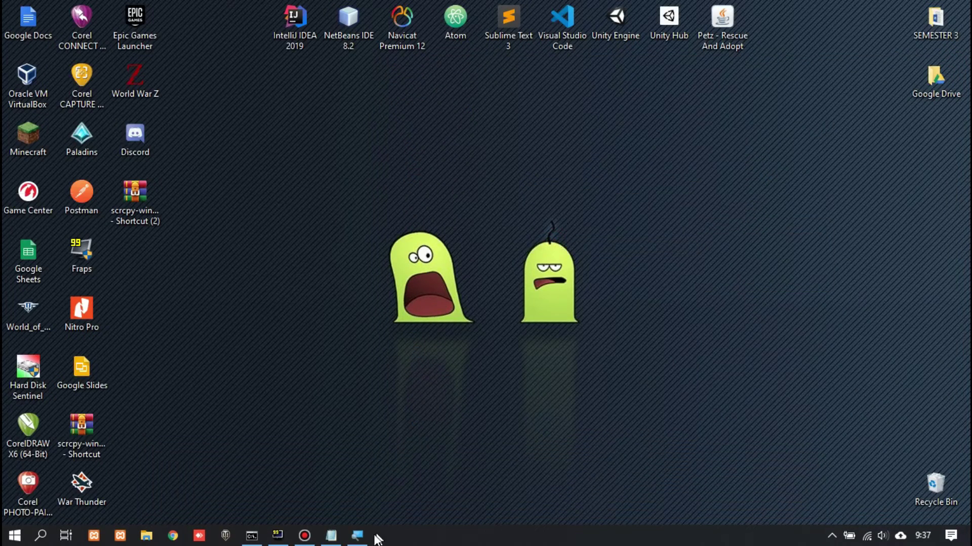
# - Switch to the untitled Notepad note and add the closing lines "sudah dalam mode DARK ." and "Terima Kasih Telah Menonto" below the numbered list
pyautogui.click(330, 535)
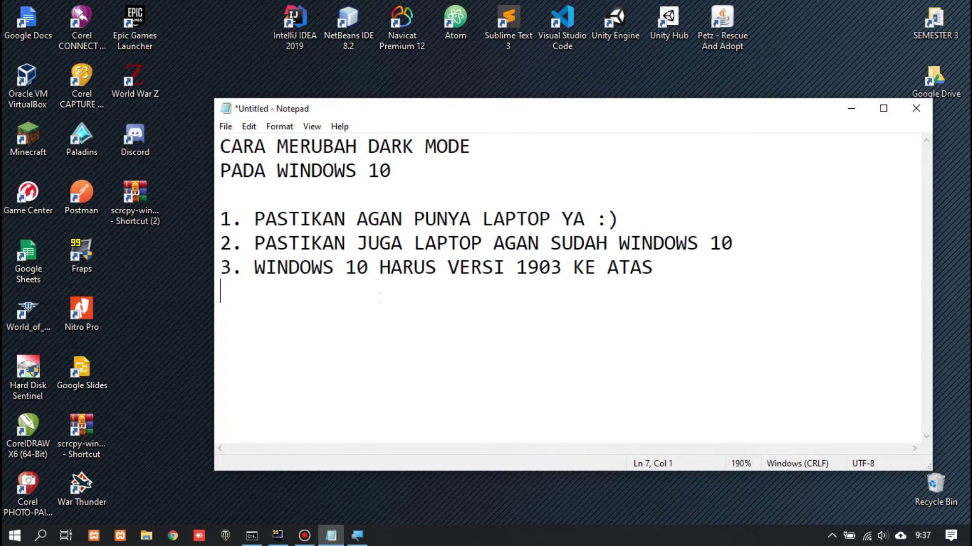
pyautogui.write('sudah dalam mdoe')
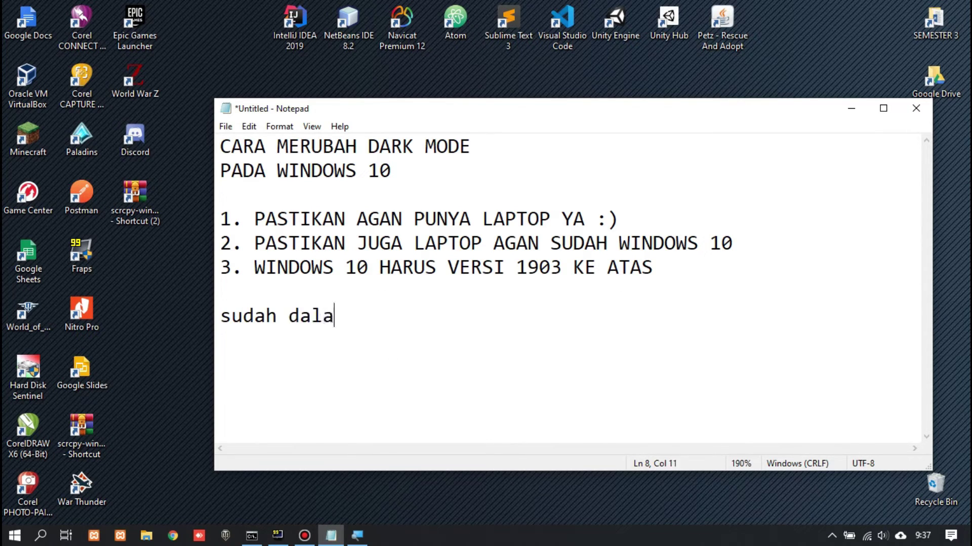
pyautogui.press('BackSpace')
pyautogui.press('BackSpace')
pyautogui.press('BackSpace')
pyautogui.write('ode DARK MO')
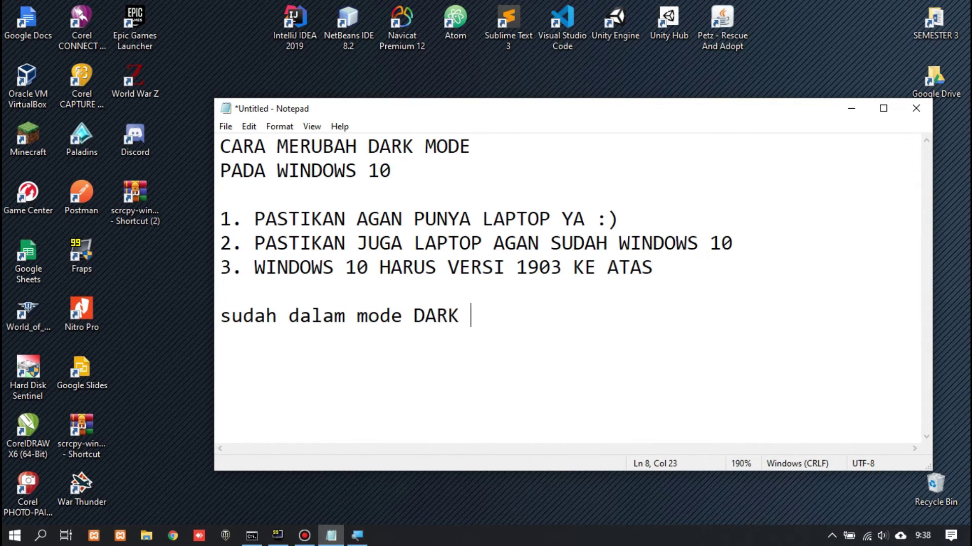
pyautogui.press('BackSpace')
pyautogui.press('BackSpace')
pyautogui.write('.')
pyautogui.write('rim')
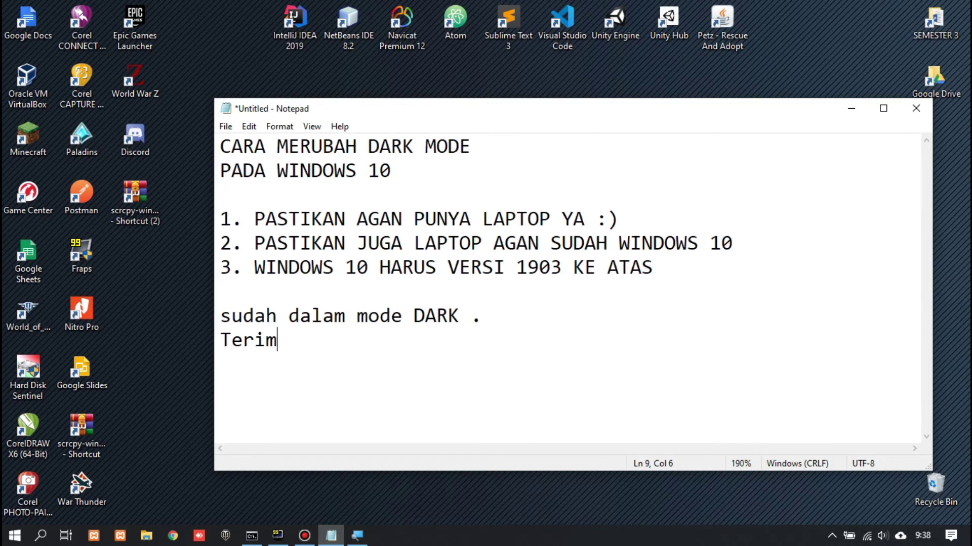
pyautogui.write('a Kasih Telah Menonto')
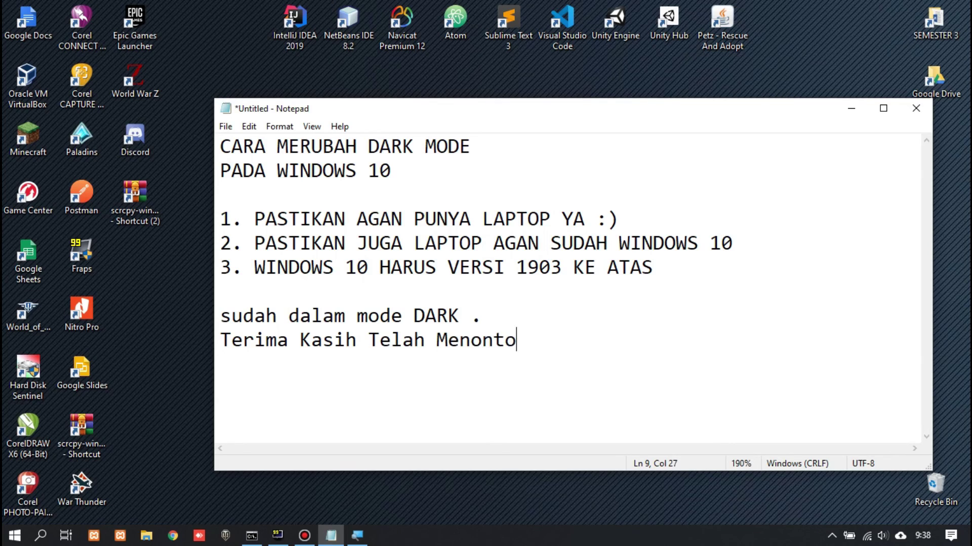